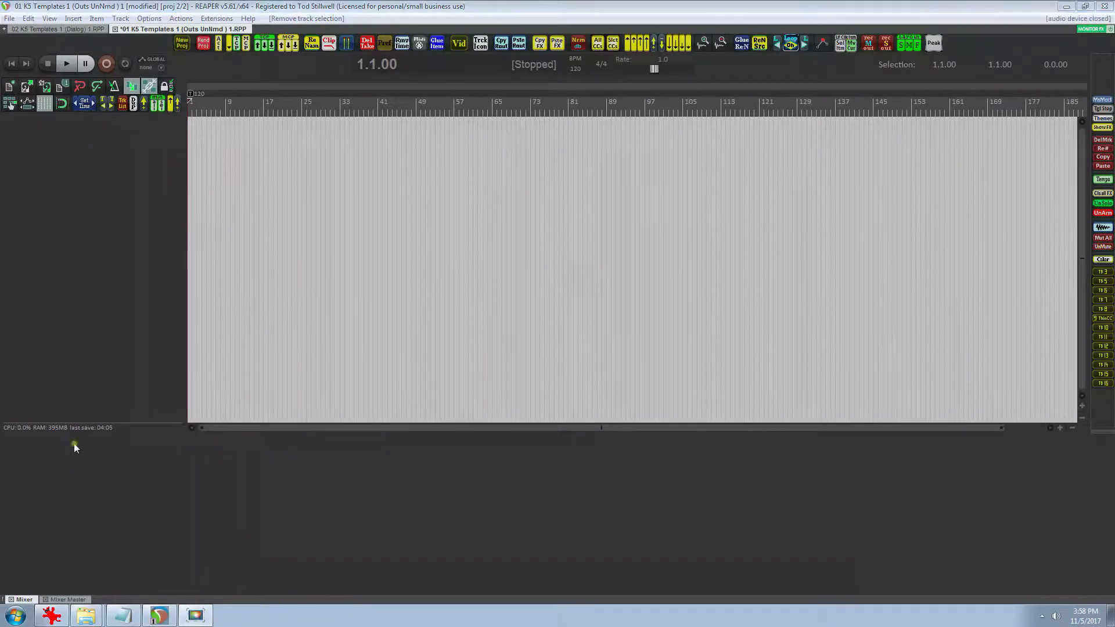
Insert Kontakt 5 (64 out) on a new track and build its routed output tracks.
{"action": "right_click", "coordinate": [105, 242]}
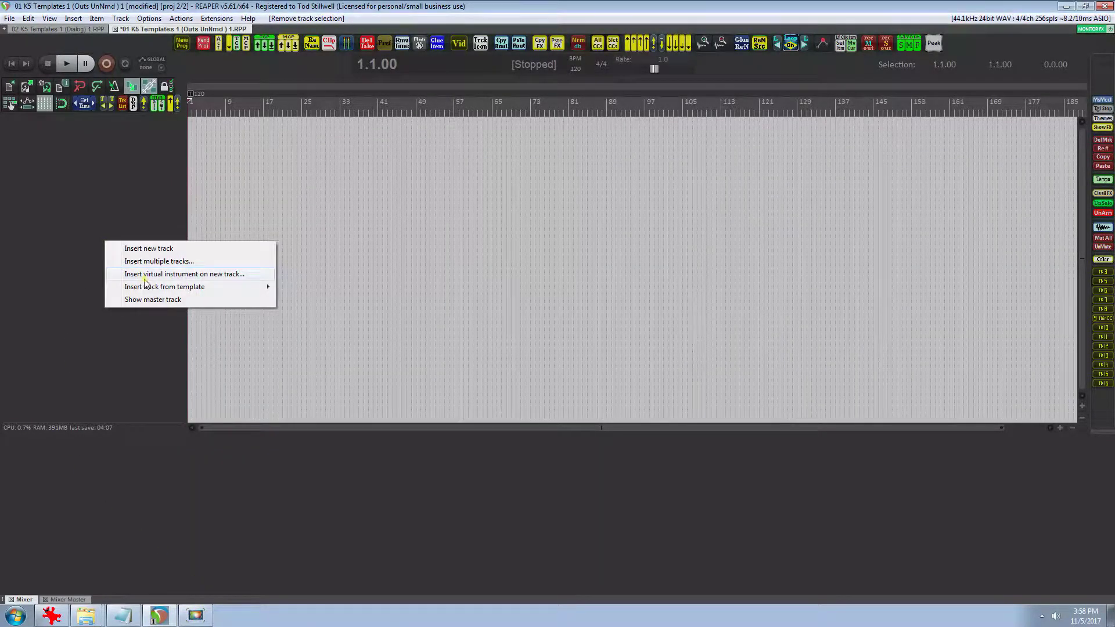
{"action": "left_click", "coordinate": [155, 275]}
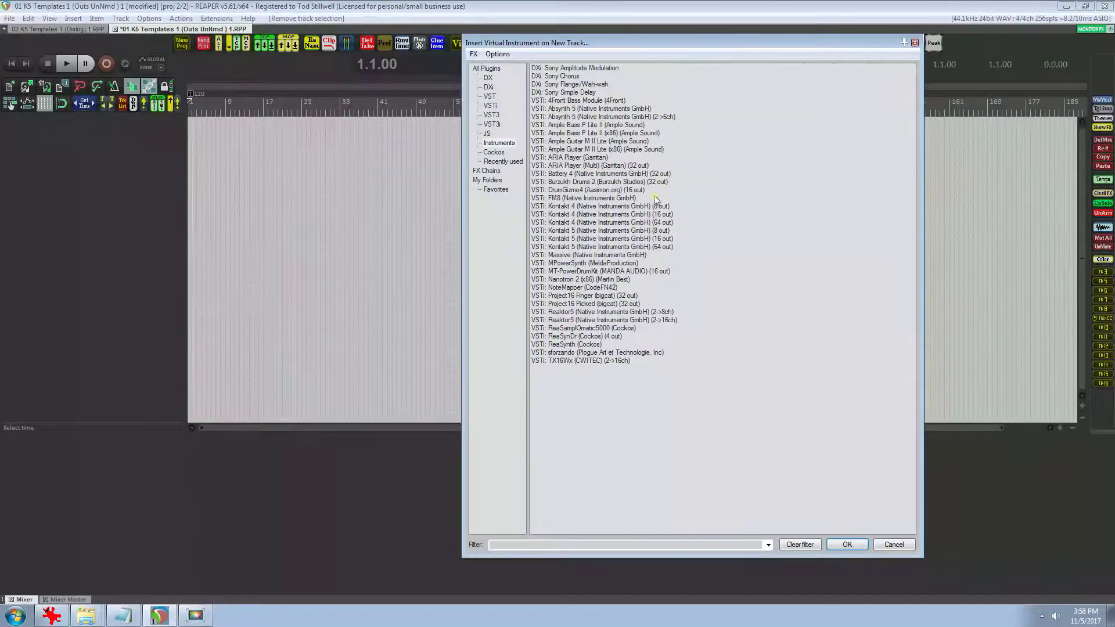
{"action": "left_click", "coordinate": [644, 247]}
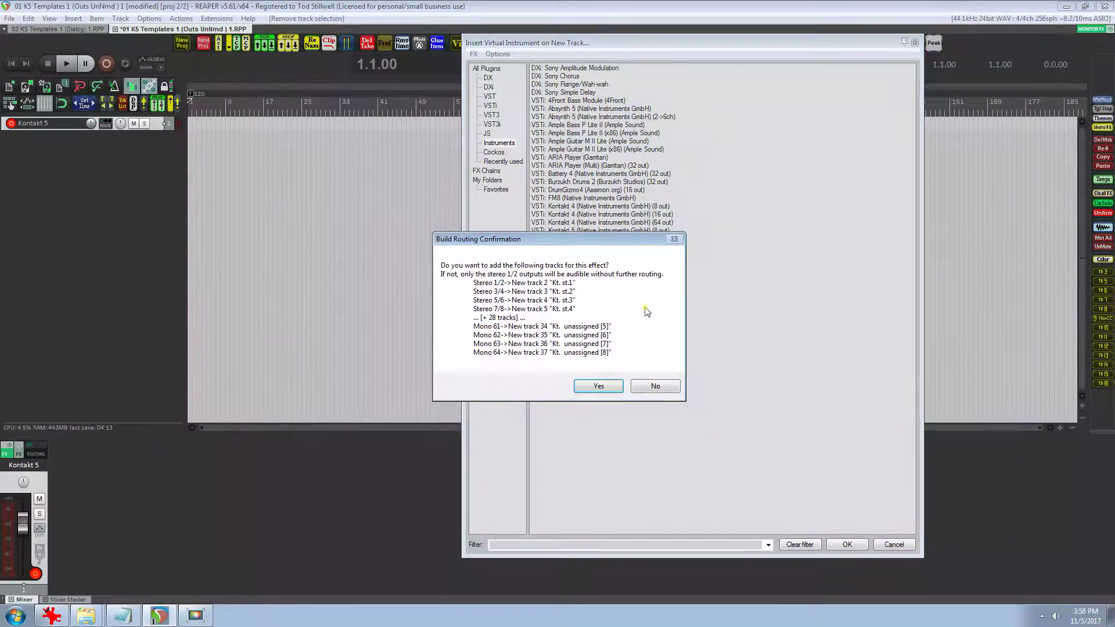
{"action": "left_click", "coordinate": [598, 386]}
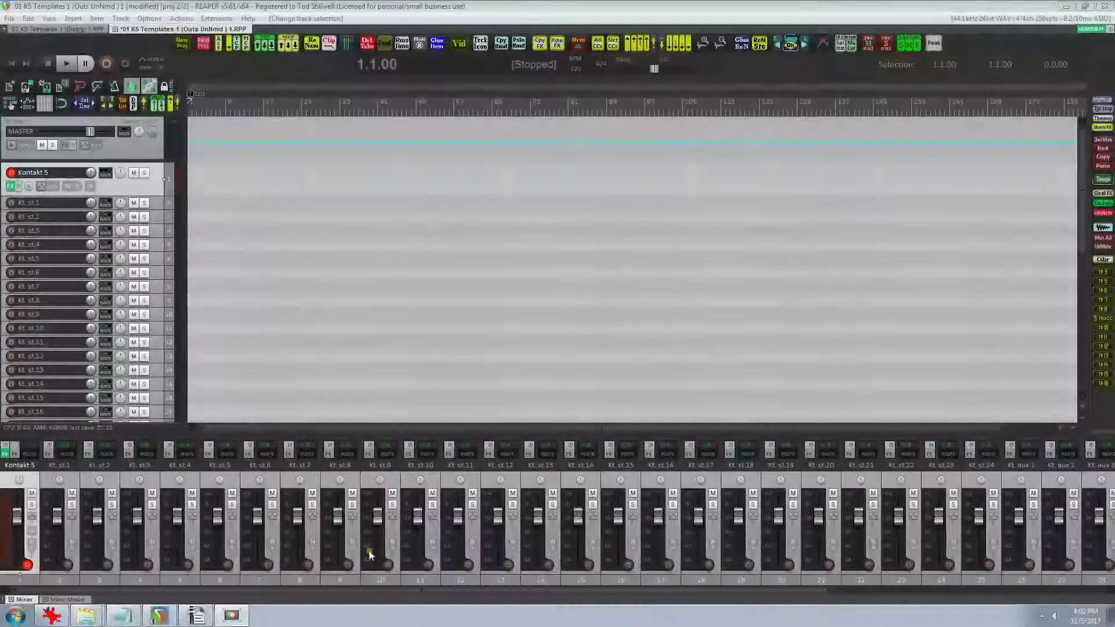
Delete the 12 Kt. aux and unassigned tracks, keeping Kontakt 5 and Kt. st.1–24.
{"action": "left_click_drag", "start_coordinate": [441, 589], "coordinate": [737, 608]}
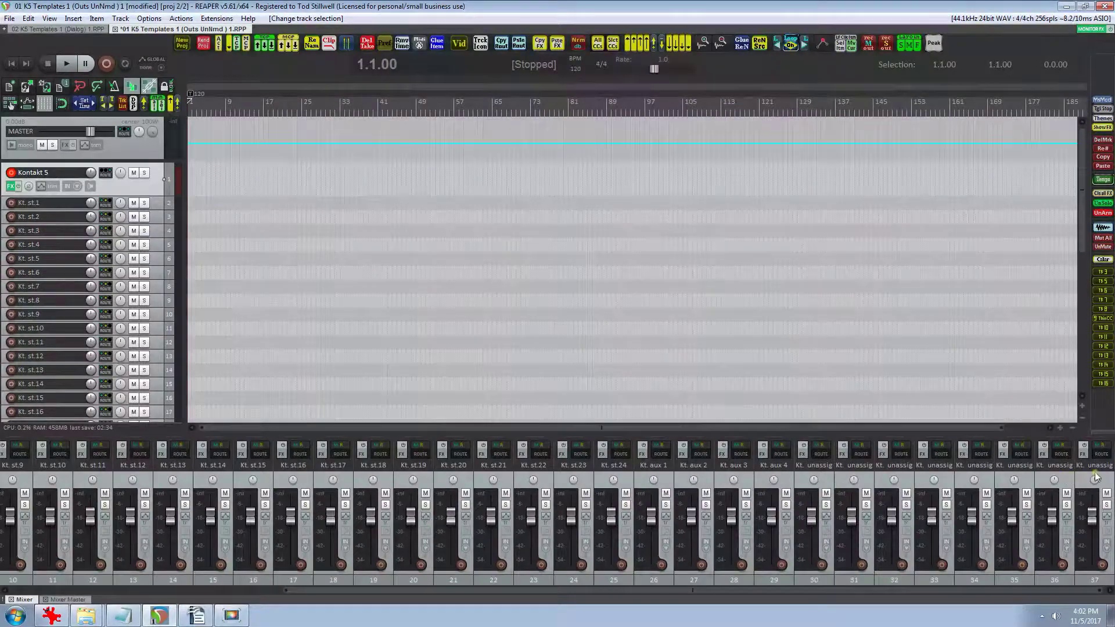
{"action": "left_click", "coordinate": [660, 473]}
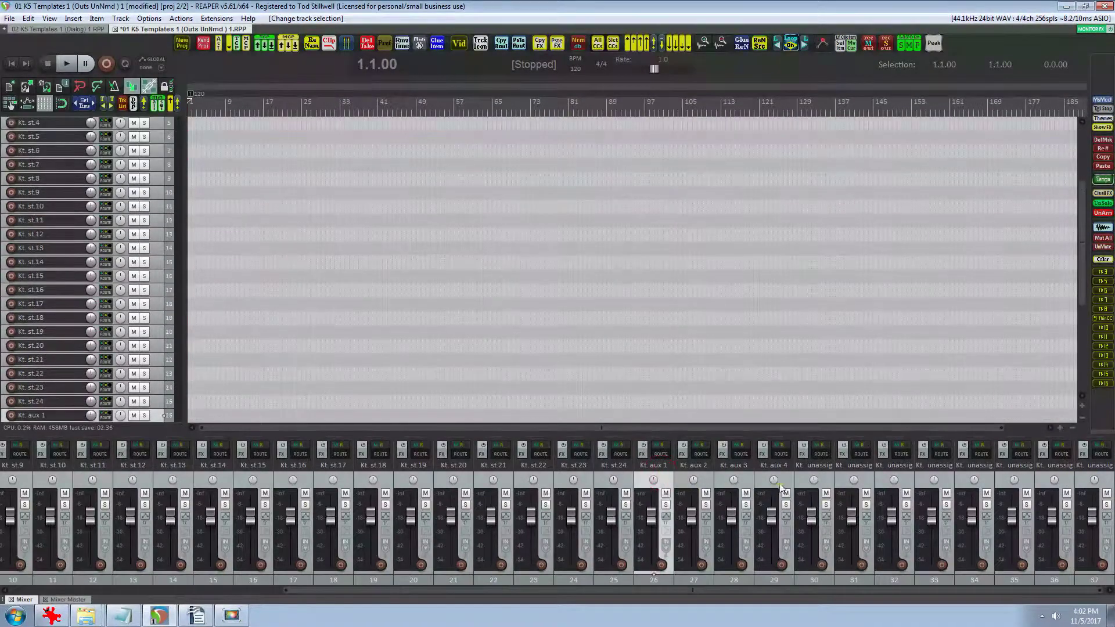
{"action": "left_click", "coordinate": [1102, 483], "text": "shift"}
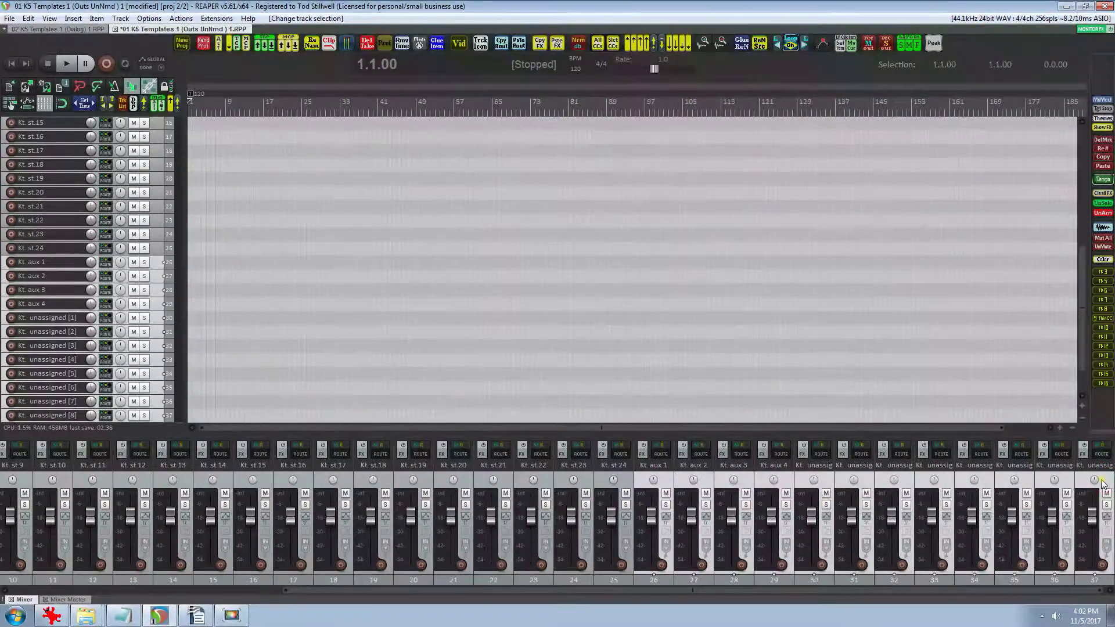
{"action": "key", "text": "Delete"}
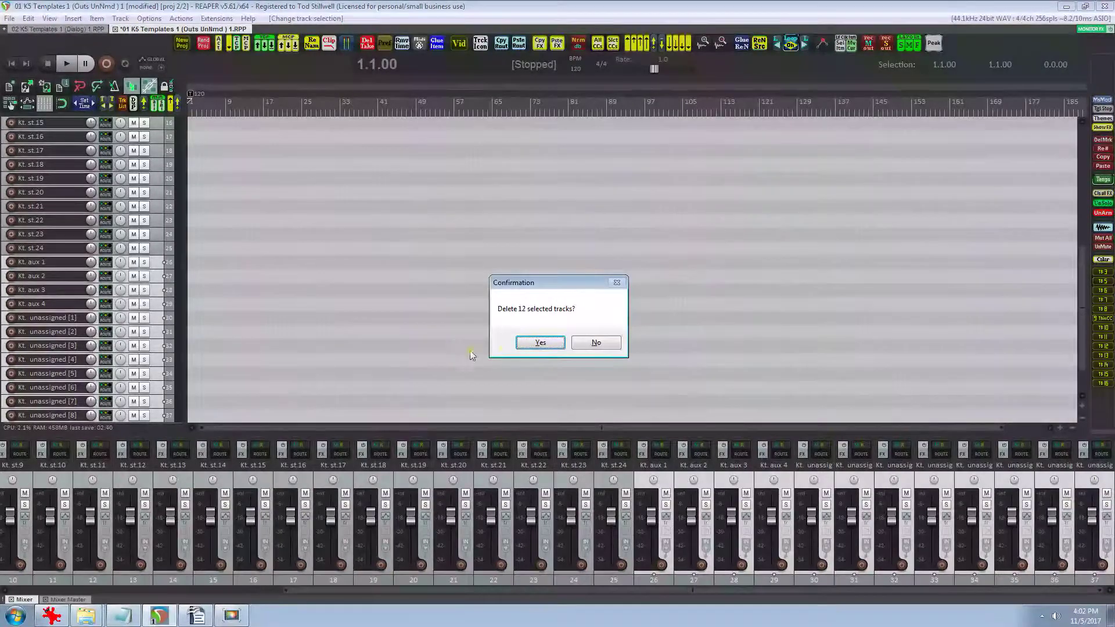
{"action": "left_click", "coordinate": [540, 343]}
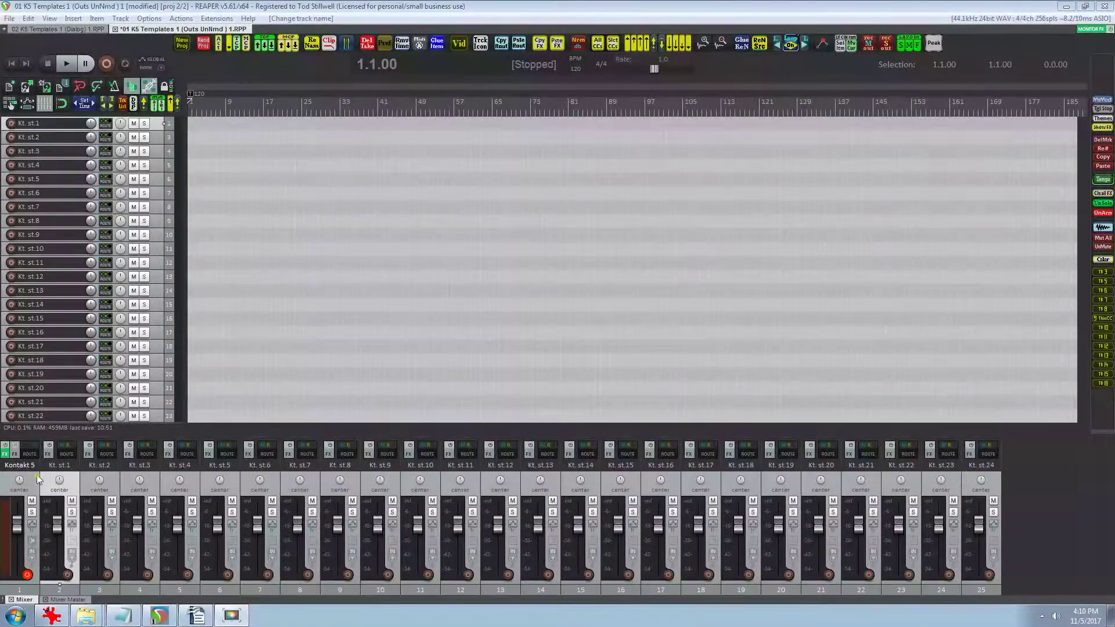
Confirm the SWS 'Rename selected tracks' action is on shortcut K, then select Kt. st.1–24.
{"action": "left_click", "coordinate": [220, 50]}
{"action": "left_click", "coordinate": [379, 111]}
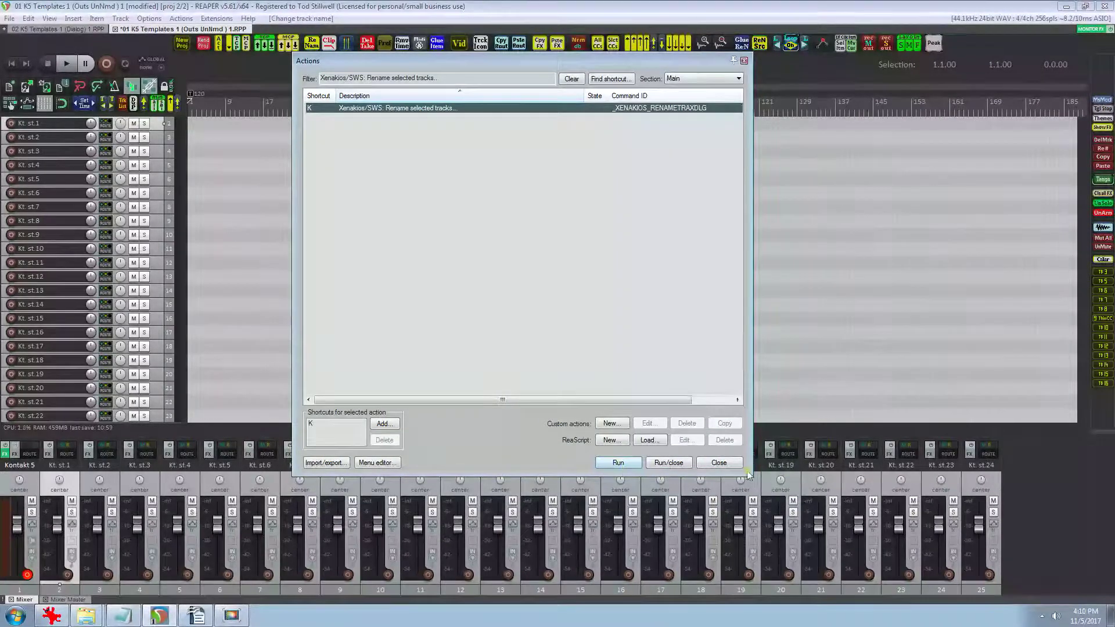
{"action": "left_click", "coordinate": [726, 464]}
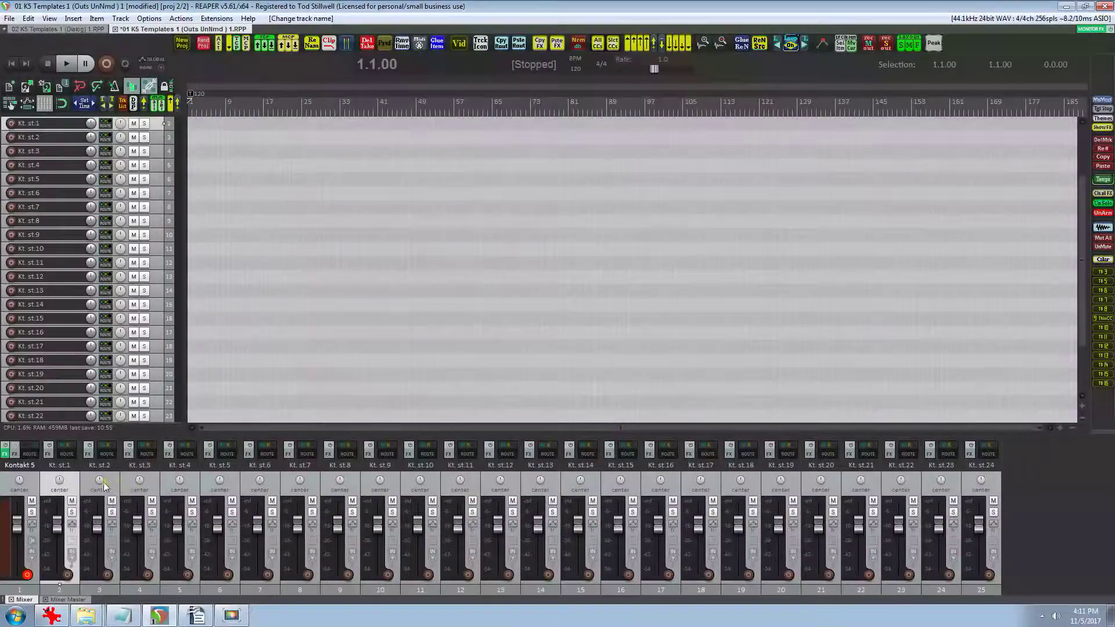
{"action": "left_click", "coordinate": [971, 489], "text": "shift"}
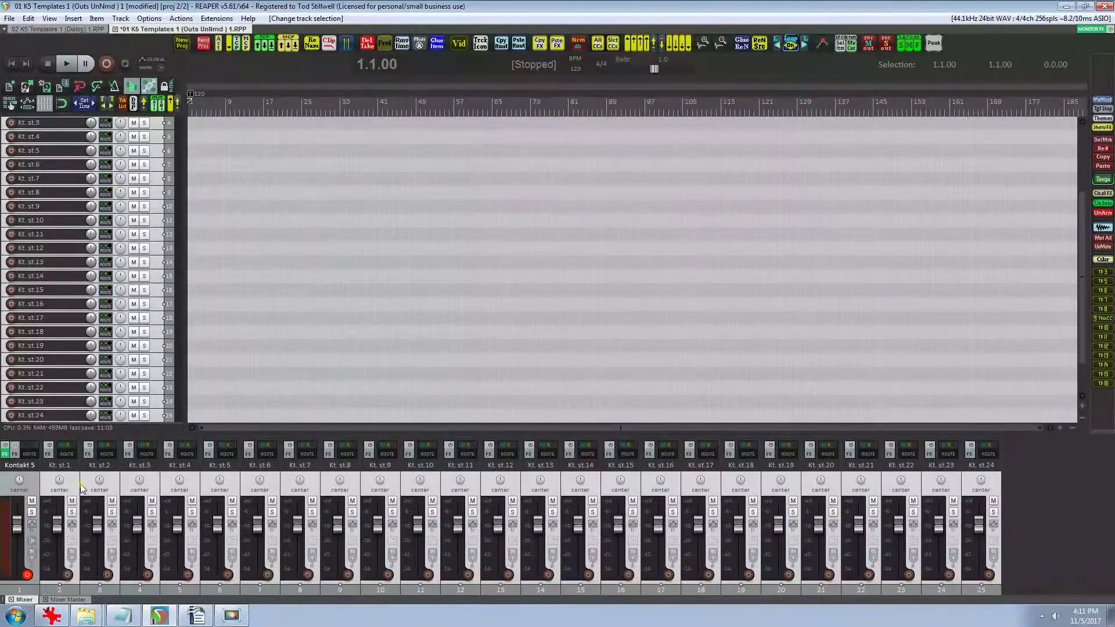
Rename the 24 selected output tracks 'Out' with auto-numbering across multiple tracks.
{"action": "key", "text": "F2"}
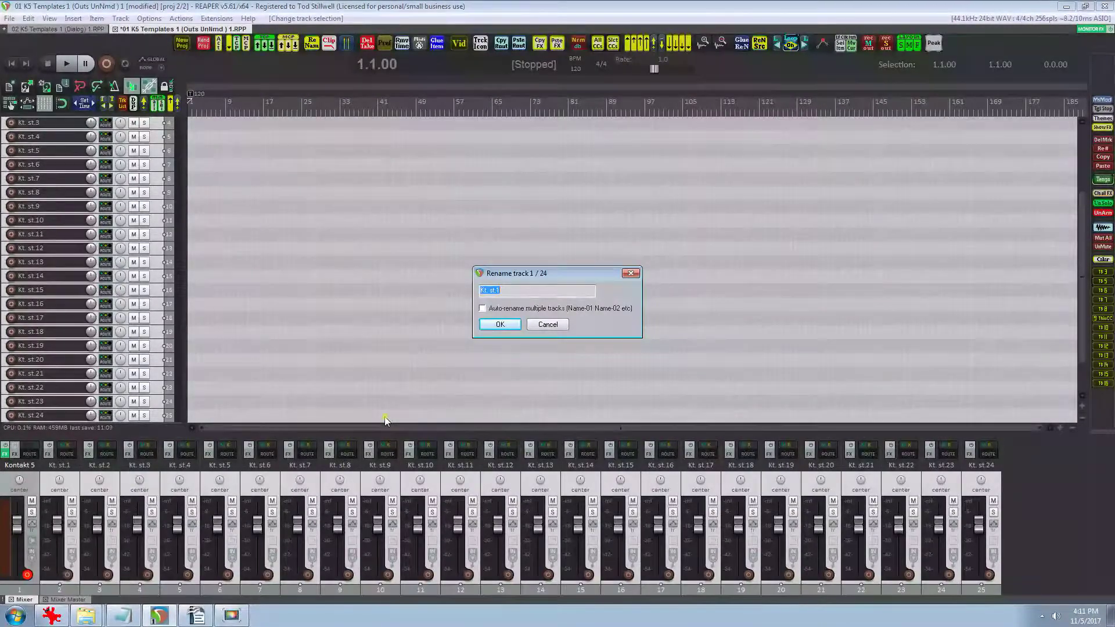
{"action": "type", "text": "Out"}
{"action": "left_click", "coordinate": [483, 309]}
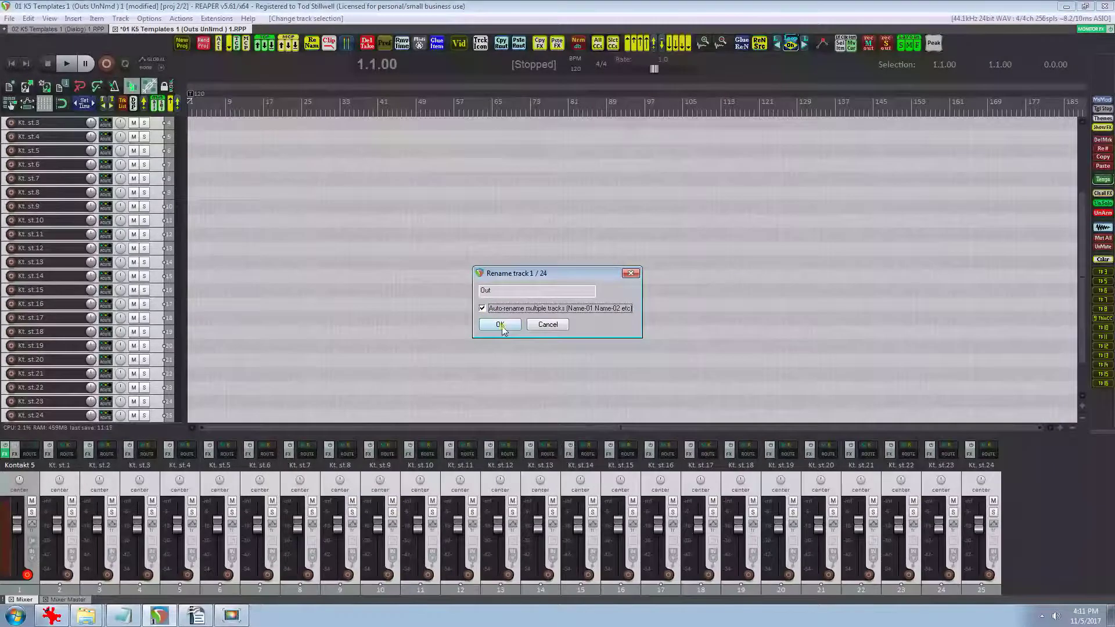
{"action": "left_click", "coordinate": [501, 325]}
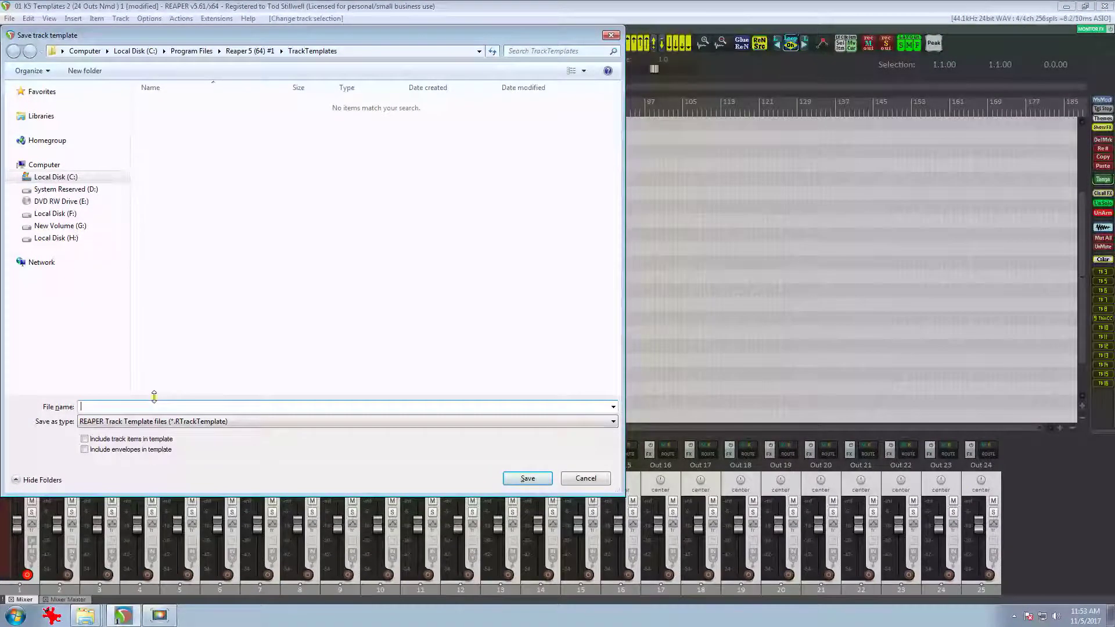
Save Kontakt 5 with Out 1–24 as the track template K5_(24x24).
{"action": "type", "text": "K5_(24x24)"}
{"action": "key", "text": "Return"}
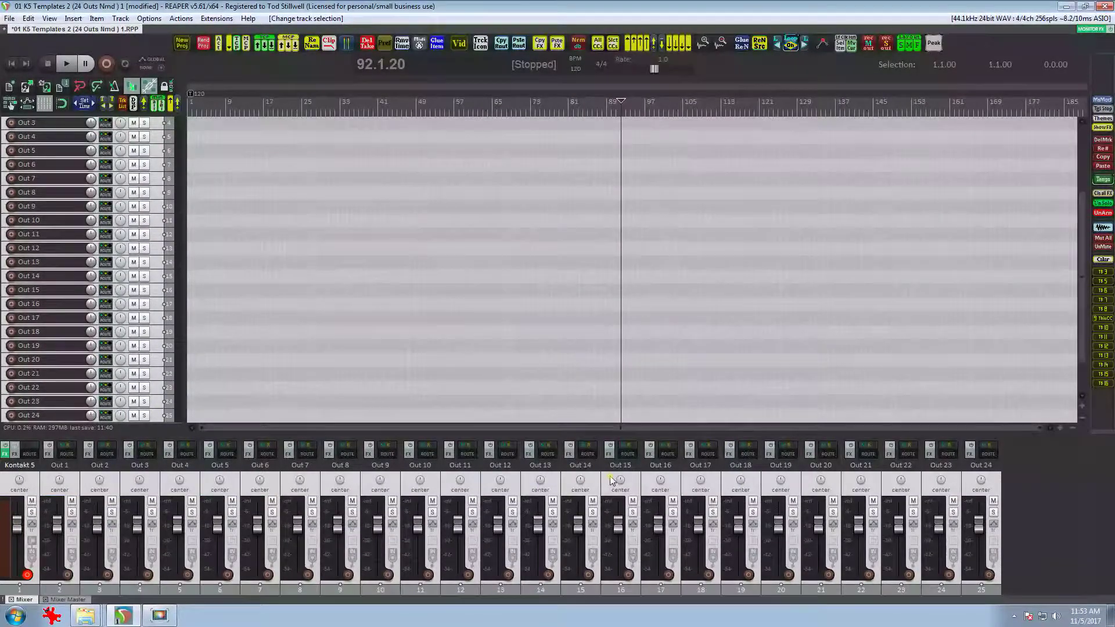
Save Kontakt 5 with Out 1–16 as the track template K5_(24x16).
{"action": "left_click", "coordinate": [654, 469], "text": "shift"}
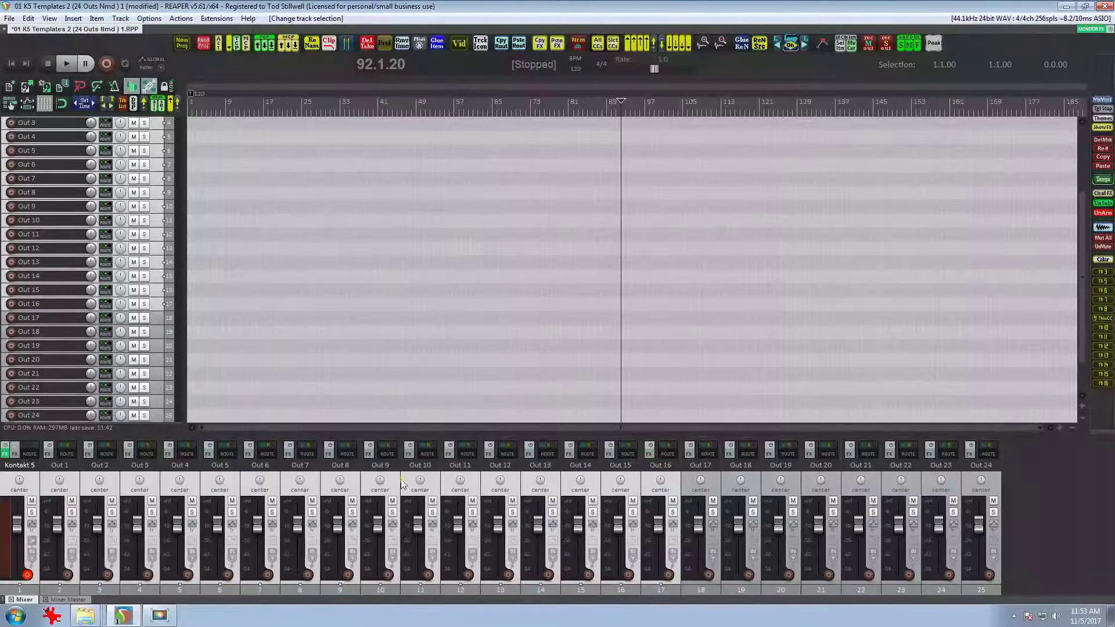
{"action": "key", "text": "ctrl+shift+t"}
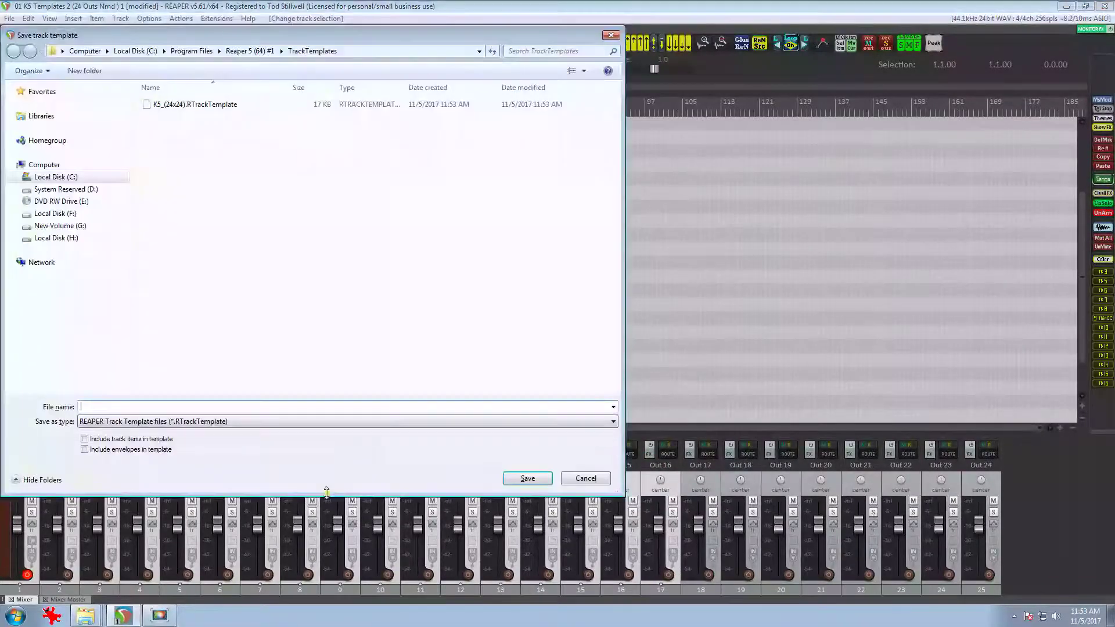
{"action": "left_click", "coordinate": [176, 105]}
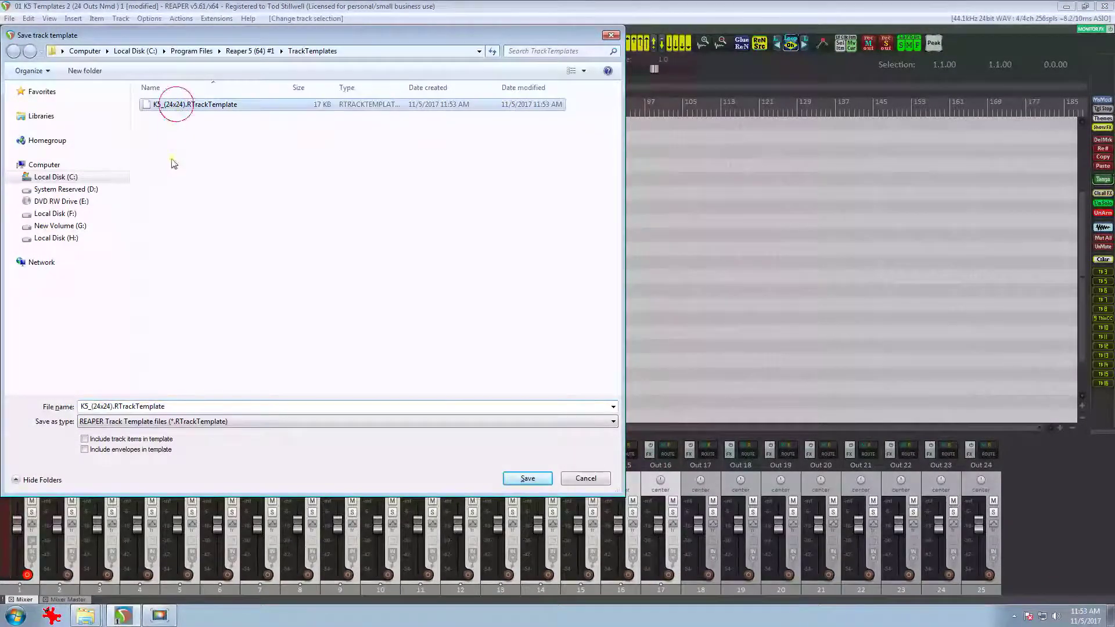
{"action": "left_click", "coordinate": [106, 406]}
{"action": "left_click", "coordinate": [220, 407]}
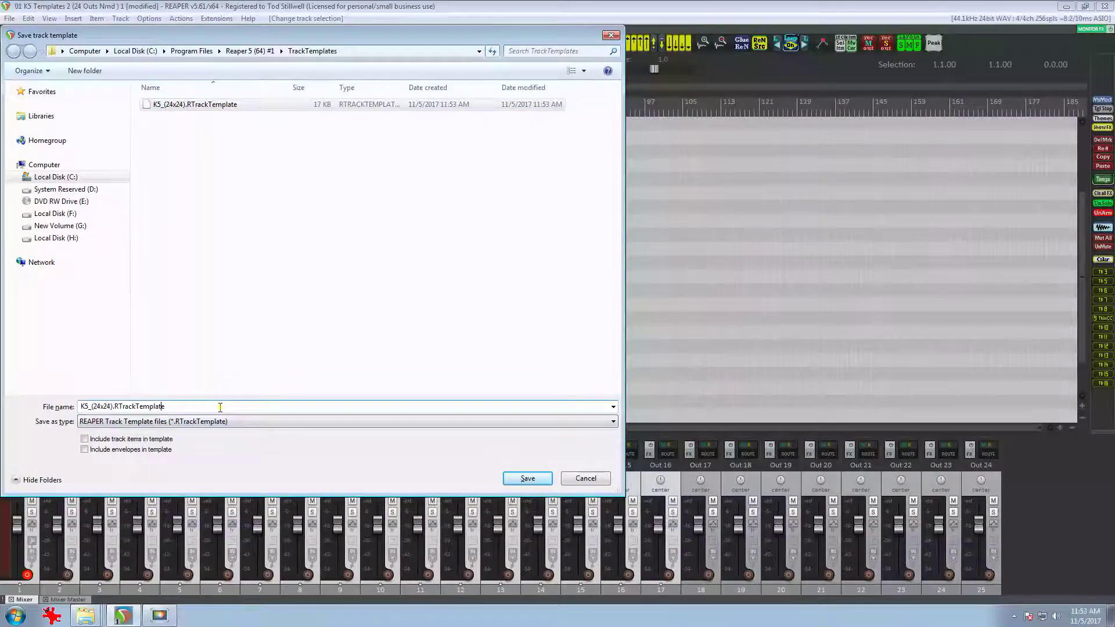
{"action": "key", "text": "Left"}
{"action": "key", "text": "Left"}
{"action": "key", "text": "Left"}
{"action": "key", "text": "Left"}
{"action": "key", "text": "Left"}
{"action": "key", "text": "Left"}
{"action": "key", "text": "Left"}
{"action": "key", "text": "Left"}
{"action": "key", "text": "Left"}
{"action": "key", "text": "Left"}
{"action": "key", "text": "Left"}
{"action": "key", "text": "Left"}
{"action": "key", "text": "Left"}
{"action": "key", "text": "Left"}
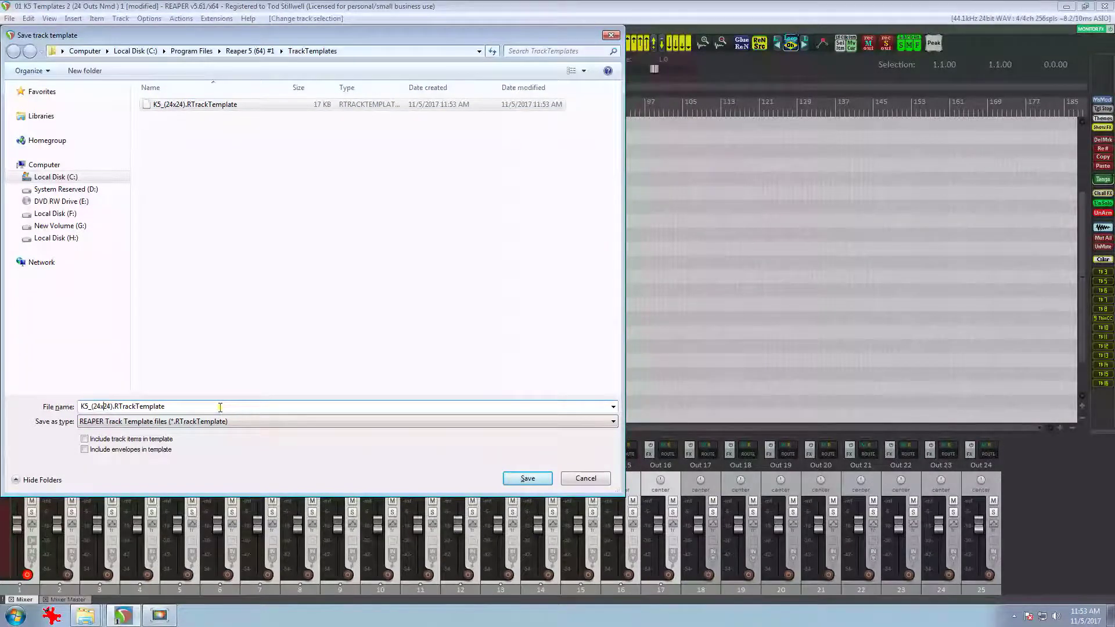
{"action": "type", "text": "16"}
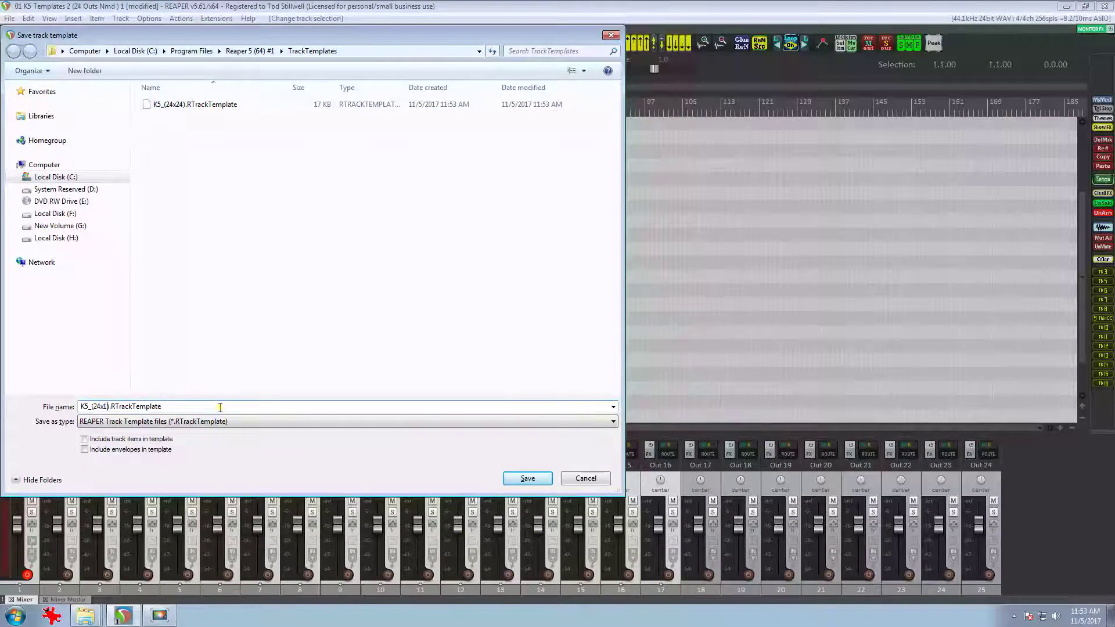
{"action": "key", "text": "Return"}
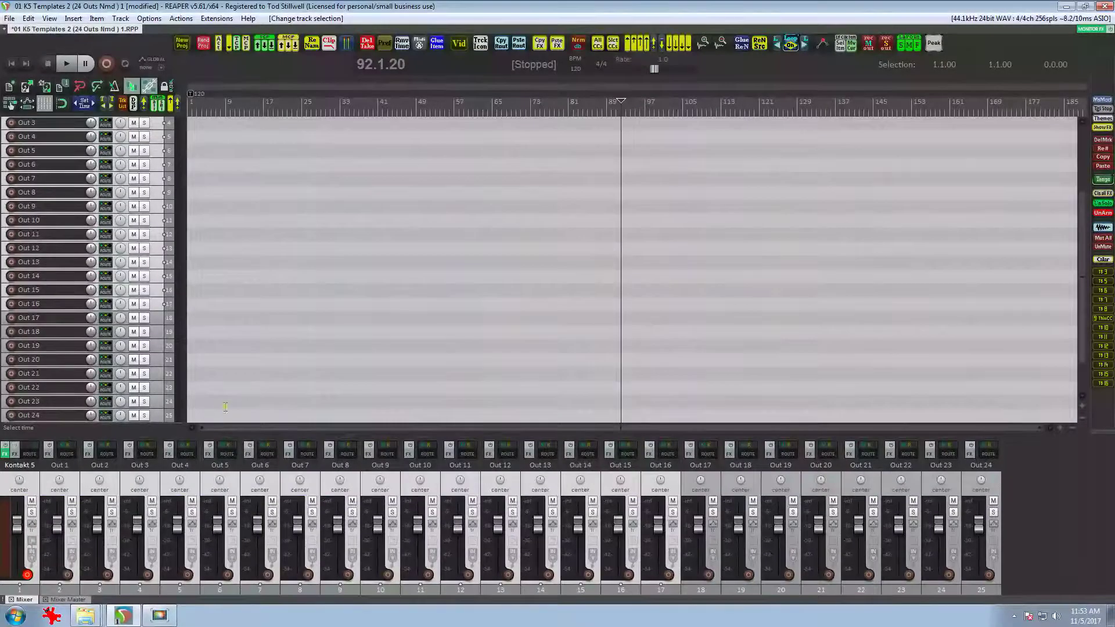
Save Kontakt 5 with Out 1–12 as the track template K5_(24x12).
{"action": "left_click", "coordinate": [509, 483], "text": "shift"}
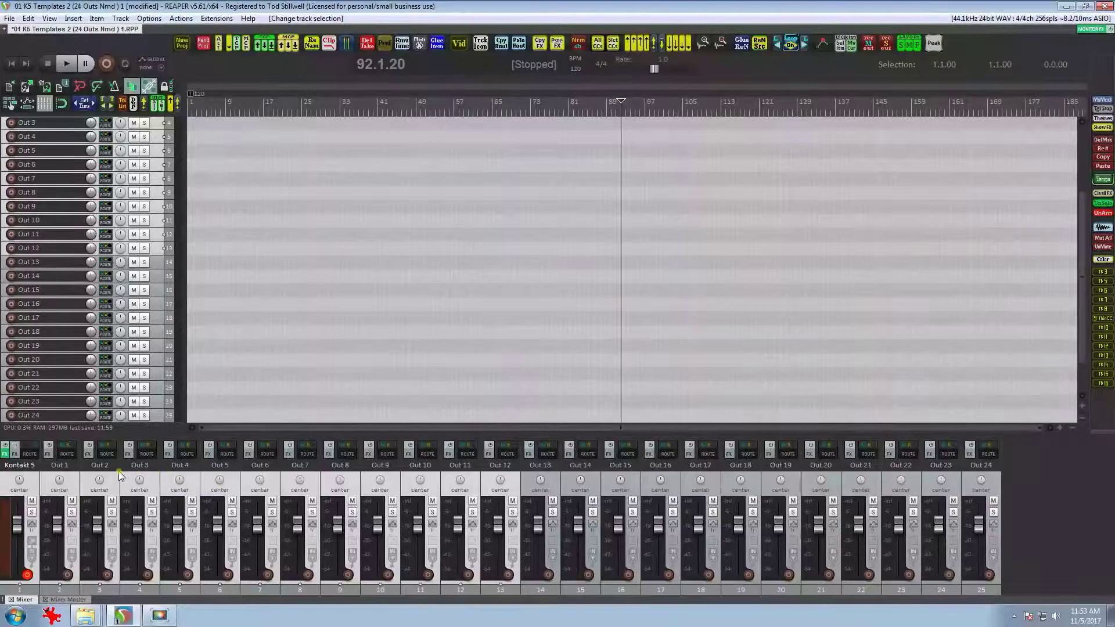
{"action": "key", "text": "ctrl+shift+t"}
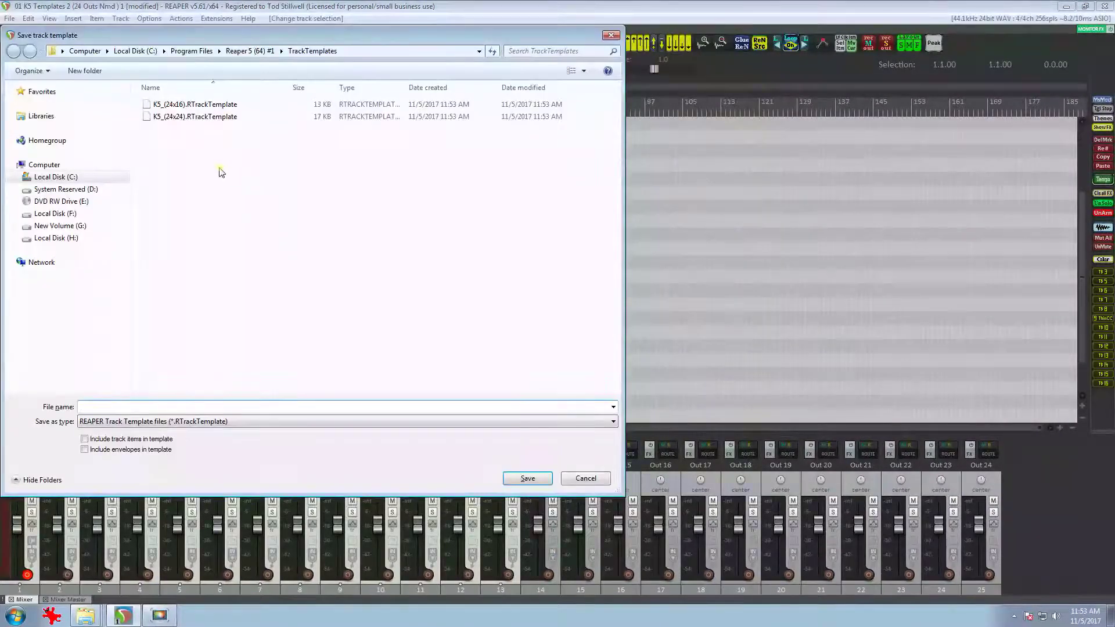
{"action": "left_click", "coordinate": [195, 105]}
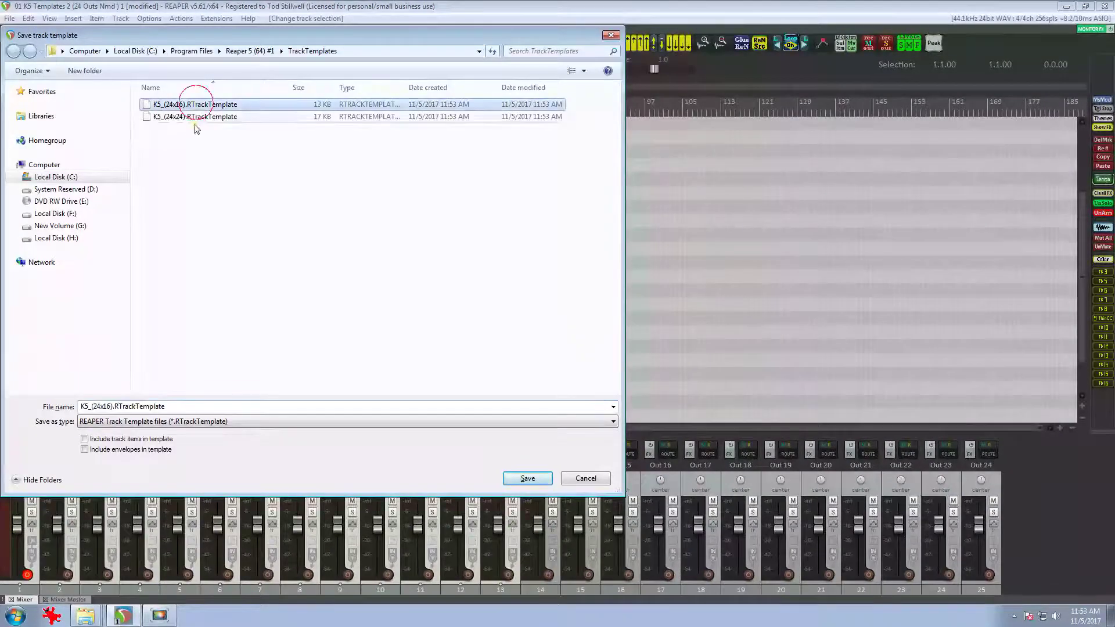
{"action": "left_click", "coordinate": [106, 407]}
{"action": "key", "text": "Left"}
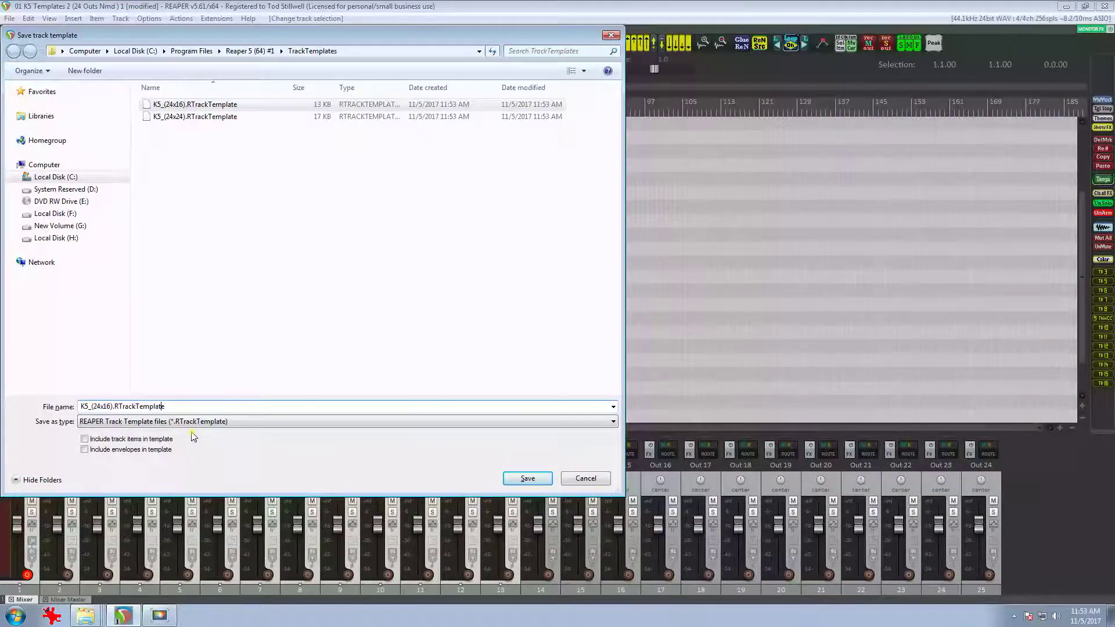
{"action": "key", "text": "Left"}
{"action": "key", "text": "Left"}
{"action": "key", "text": "Left"}
{"action": "key", "text": "Left"}
{"action": "key", "text": "Left"}
{"action": "key", "text": "Left"}
{"action": "key", "text": "Left"}
{"action": "key", "text": "Left"}
{"action": "key", "text": "Left"}
{"action": "key", "text": "Left"}
{"action": "key", "text": "Left"}
{"action": "key", "text": "Left"}
{"action": "key", "text": "Left"}
{"action": "key", "text": "Left"}
{"action": "key", "text": "Left"}
{"action": "type", "text": "2"}
{"action": "key", "text": "Return"}
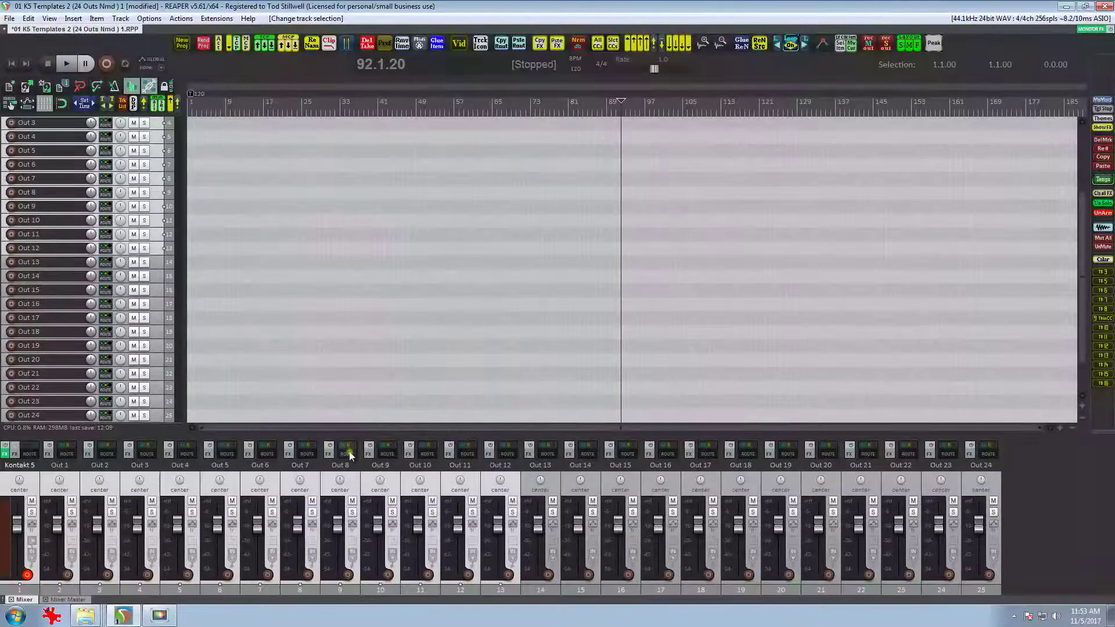
Save Kontakt 5 with Out 1–8 as the track template K5_(24x08).
{"action": "left_click", "coordinate": [346, 475], "text": "shift"}
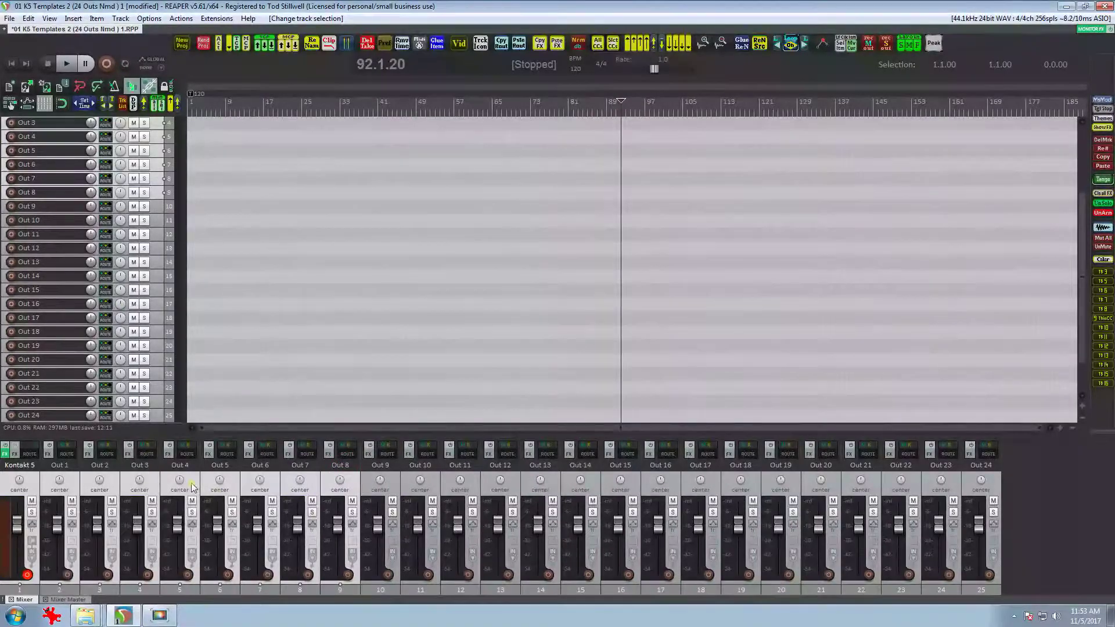
{"action": "key", "text": "ctrl+shift+t"}
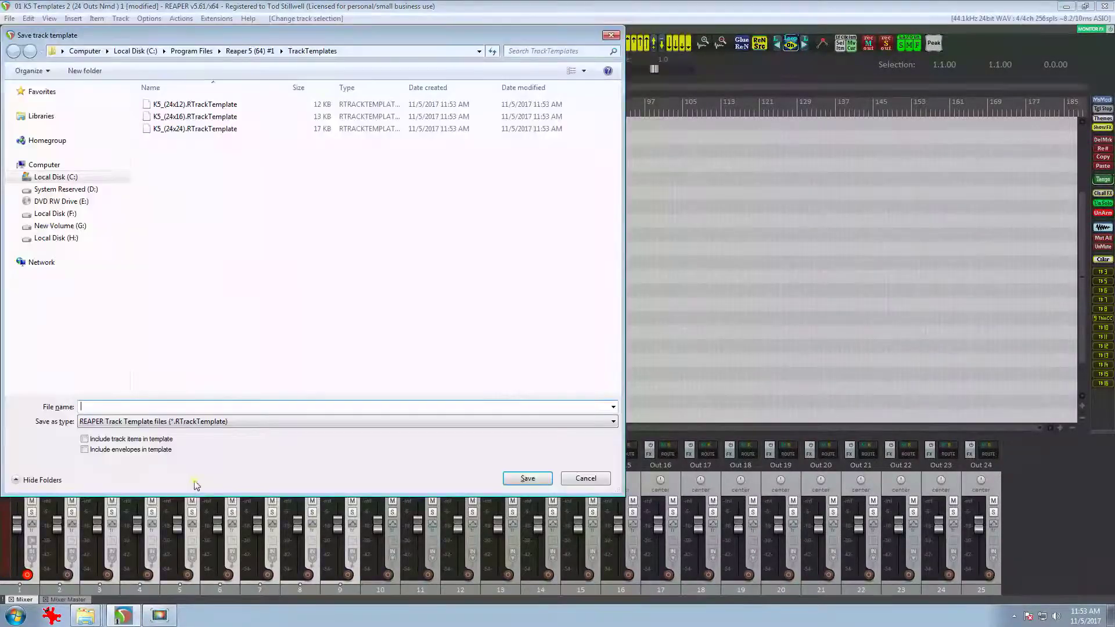
{"action": "left_click", "coordinate": [195, 104]}
{"action": "left_click", "coordinate": [108, 406]}
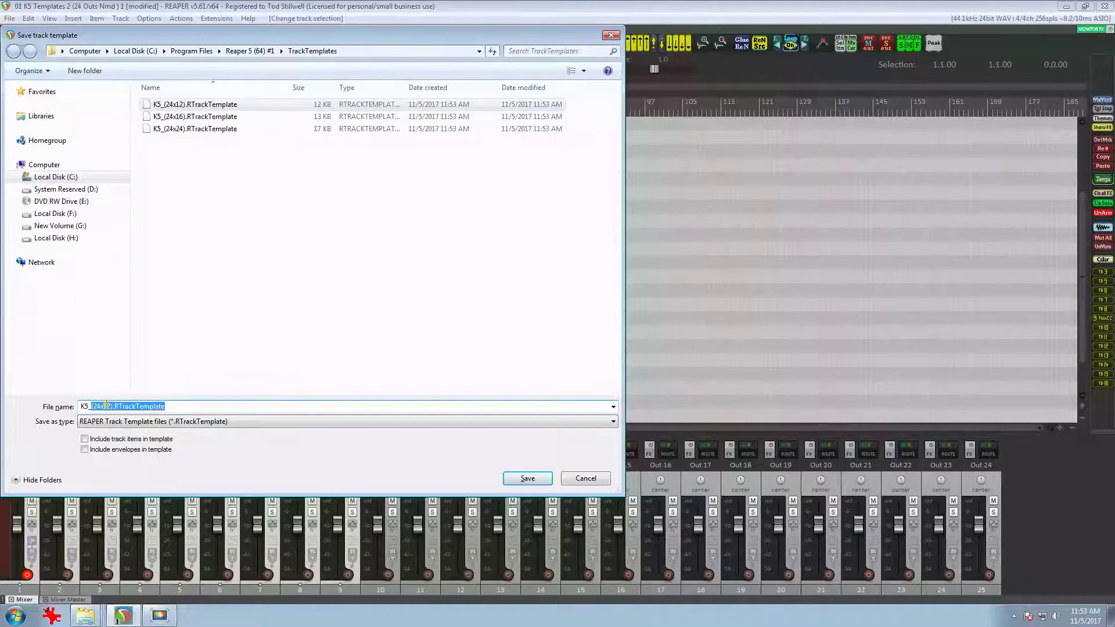
{"action": "left_click", "coordinate": [107, 407]}
{"action": "key", "text": "Left"}
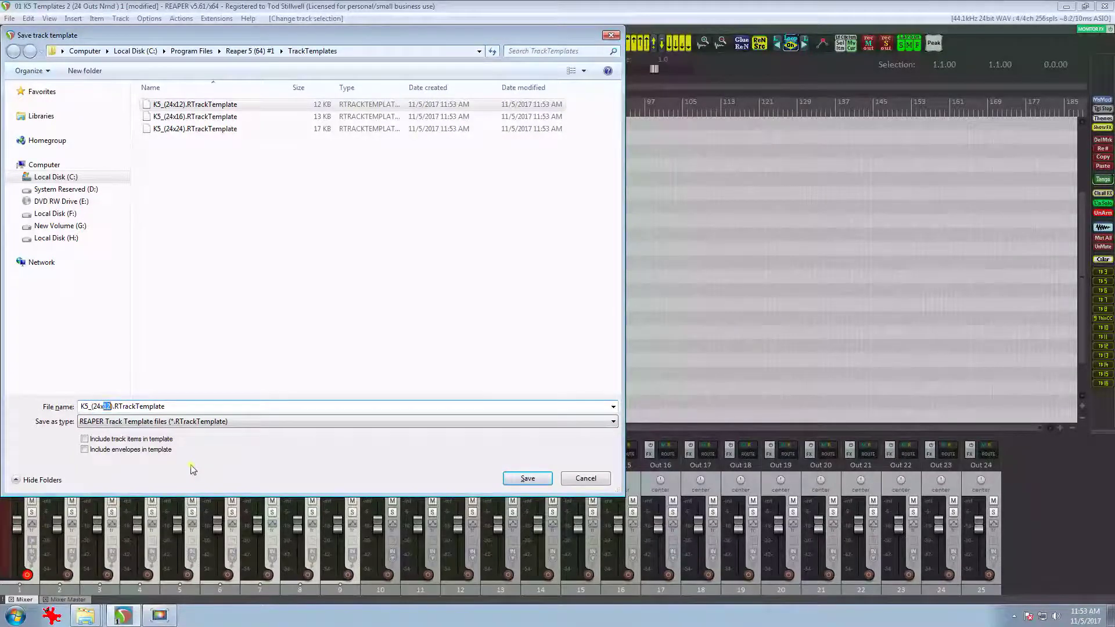
{"action": "type", "text": "08"}
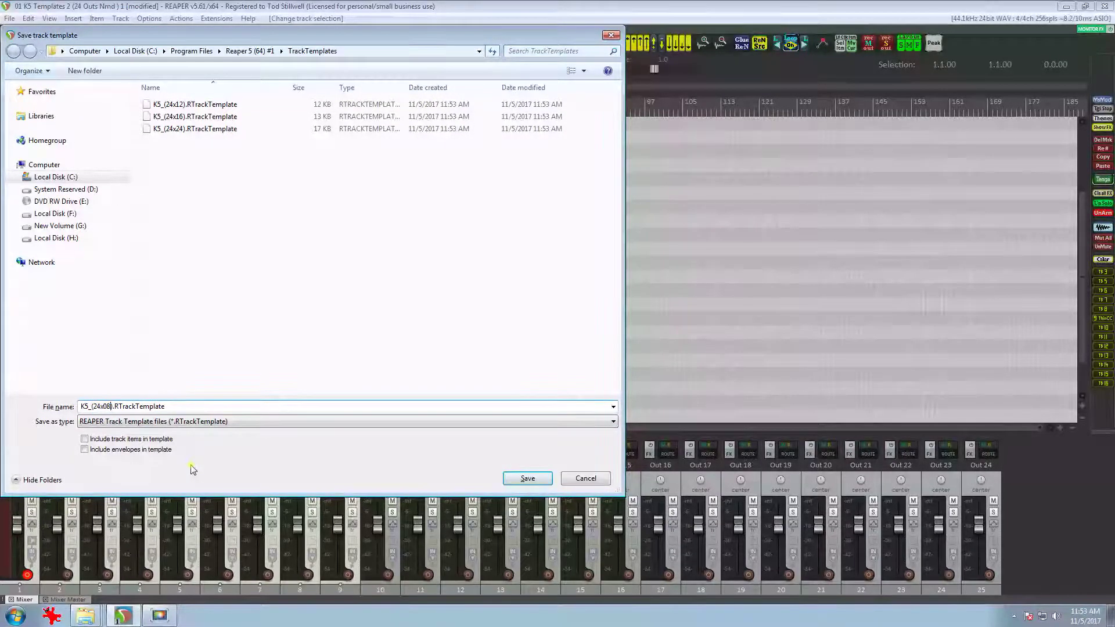
{"action": "key", "text": "Return"}
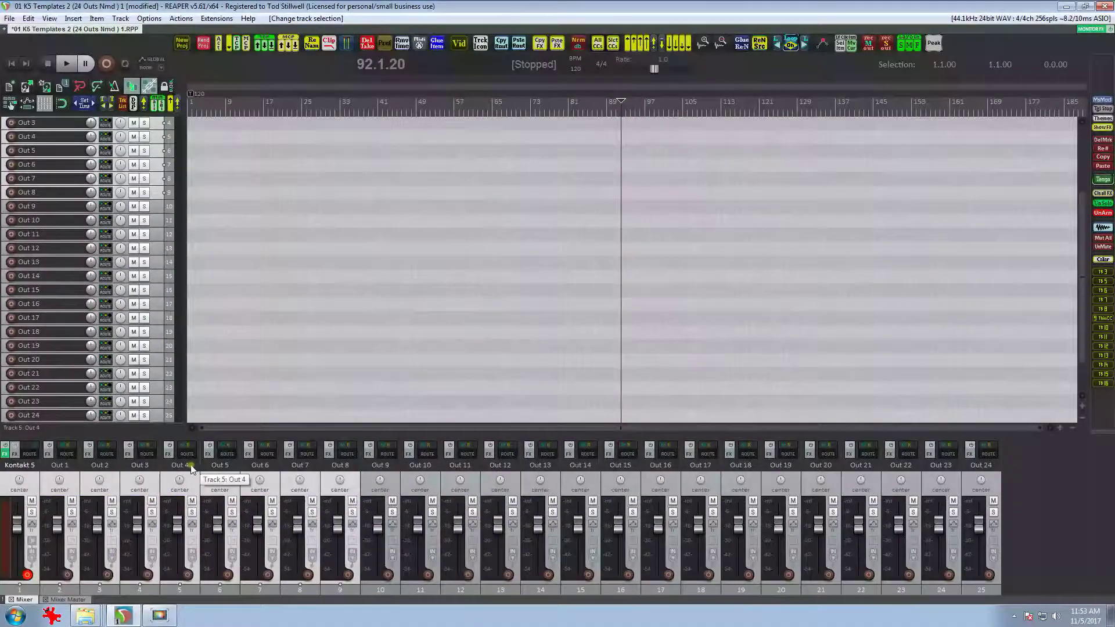
Save Kontakt 5 with Out 1–4 as the track template K5_(24x04).
{"action": "left_click", "coordinate": [181, 465], "text": "shift"}
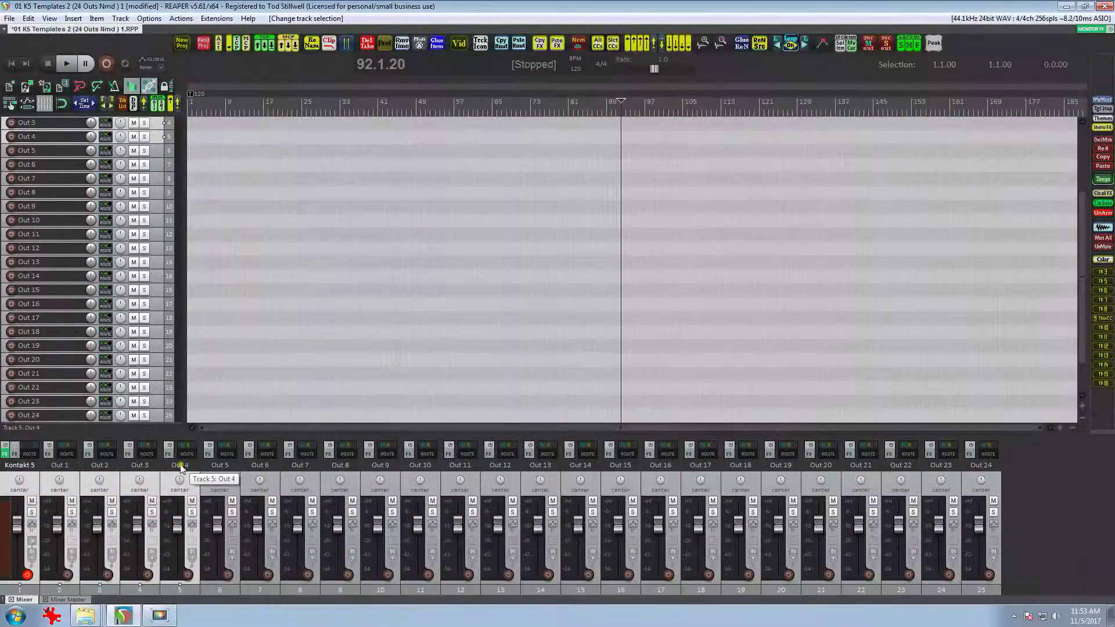
{"action": "key", "text": "ctrl+shift+t"}
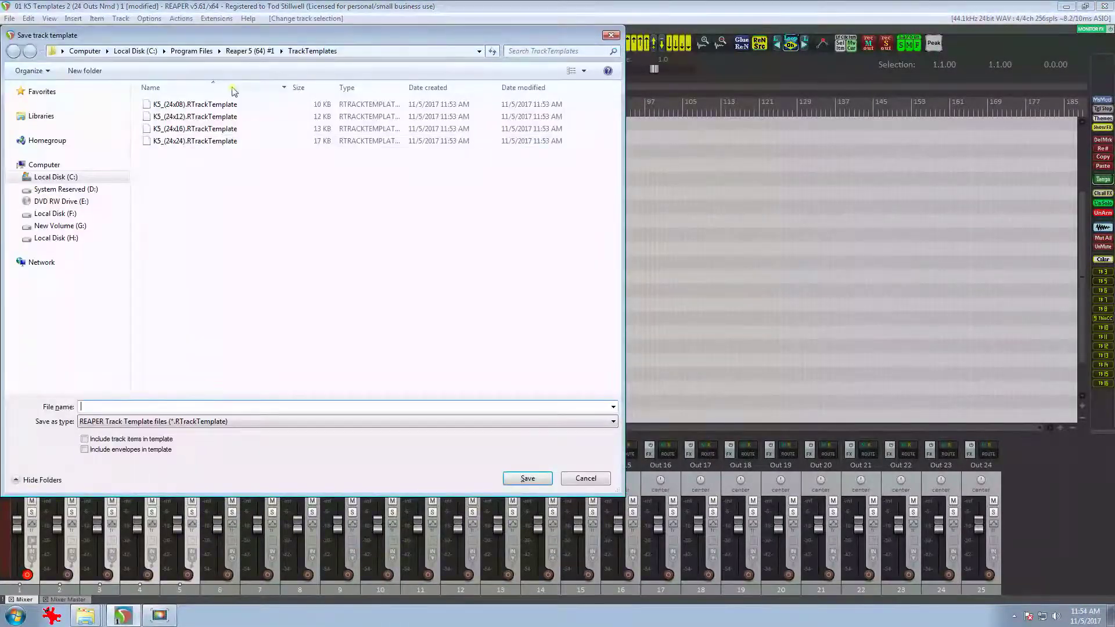
{"action": "left_click", "coordinate": [194, 105]}
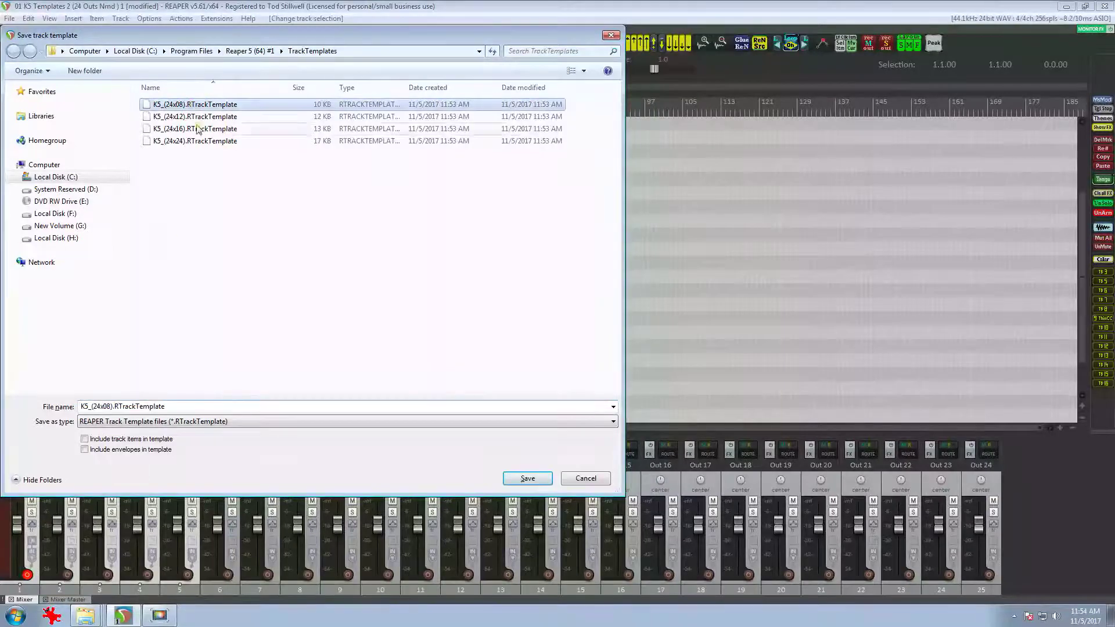
{"action": "double_click", "coordinate": [116, 407]}
{"action": "key", "text": "Left"}
{"action": "key", "text": "Left"}
{"action": "key", "text": "Left"}
{"action": "key", "text": "Left"}
{"action": "key", "text": "Left"}
{"action": "key", "text": "Left"}
{"action": "key", "text": "Left"}
{"action": "key", "text": "Left"}
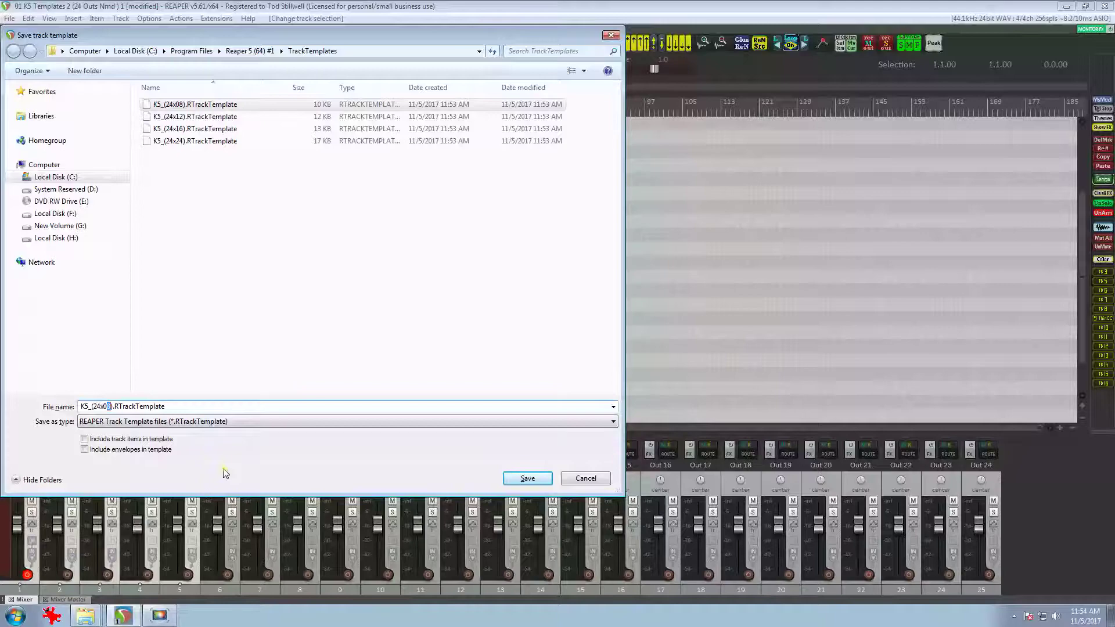
{"action": "key", "text": "Return"}
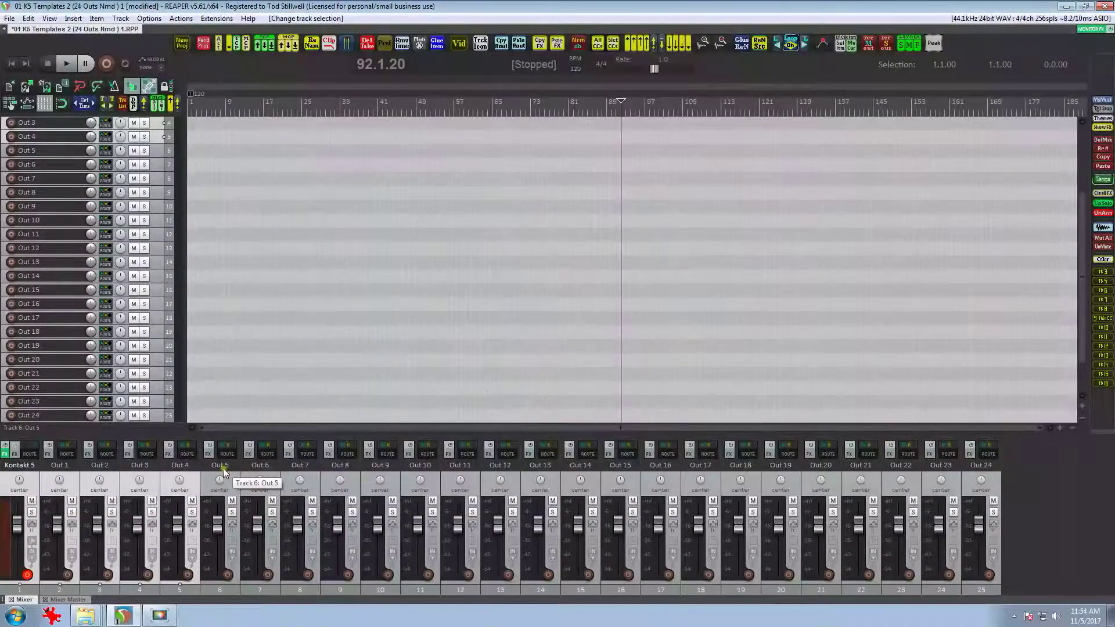